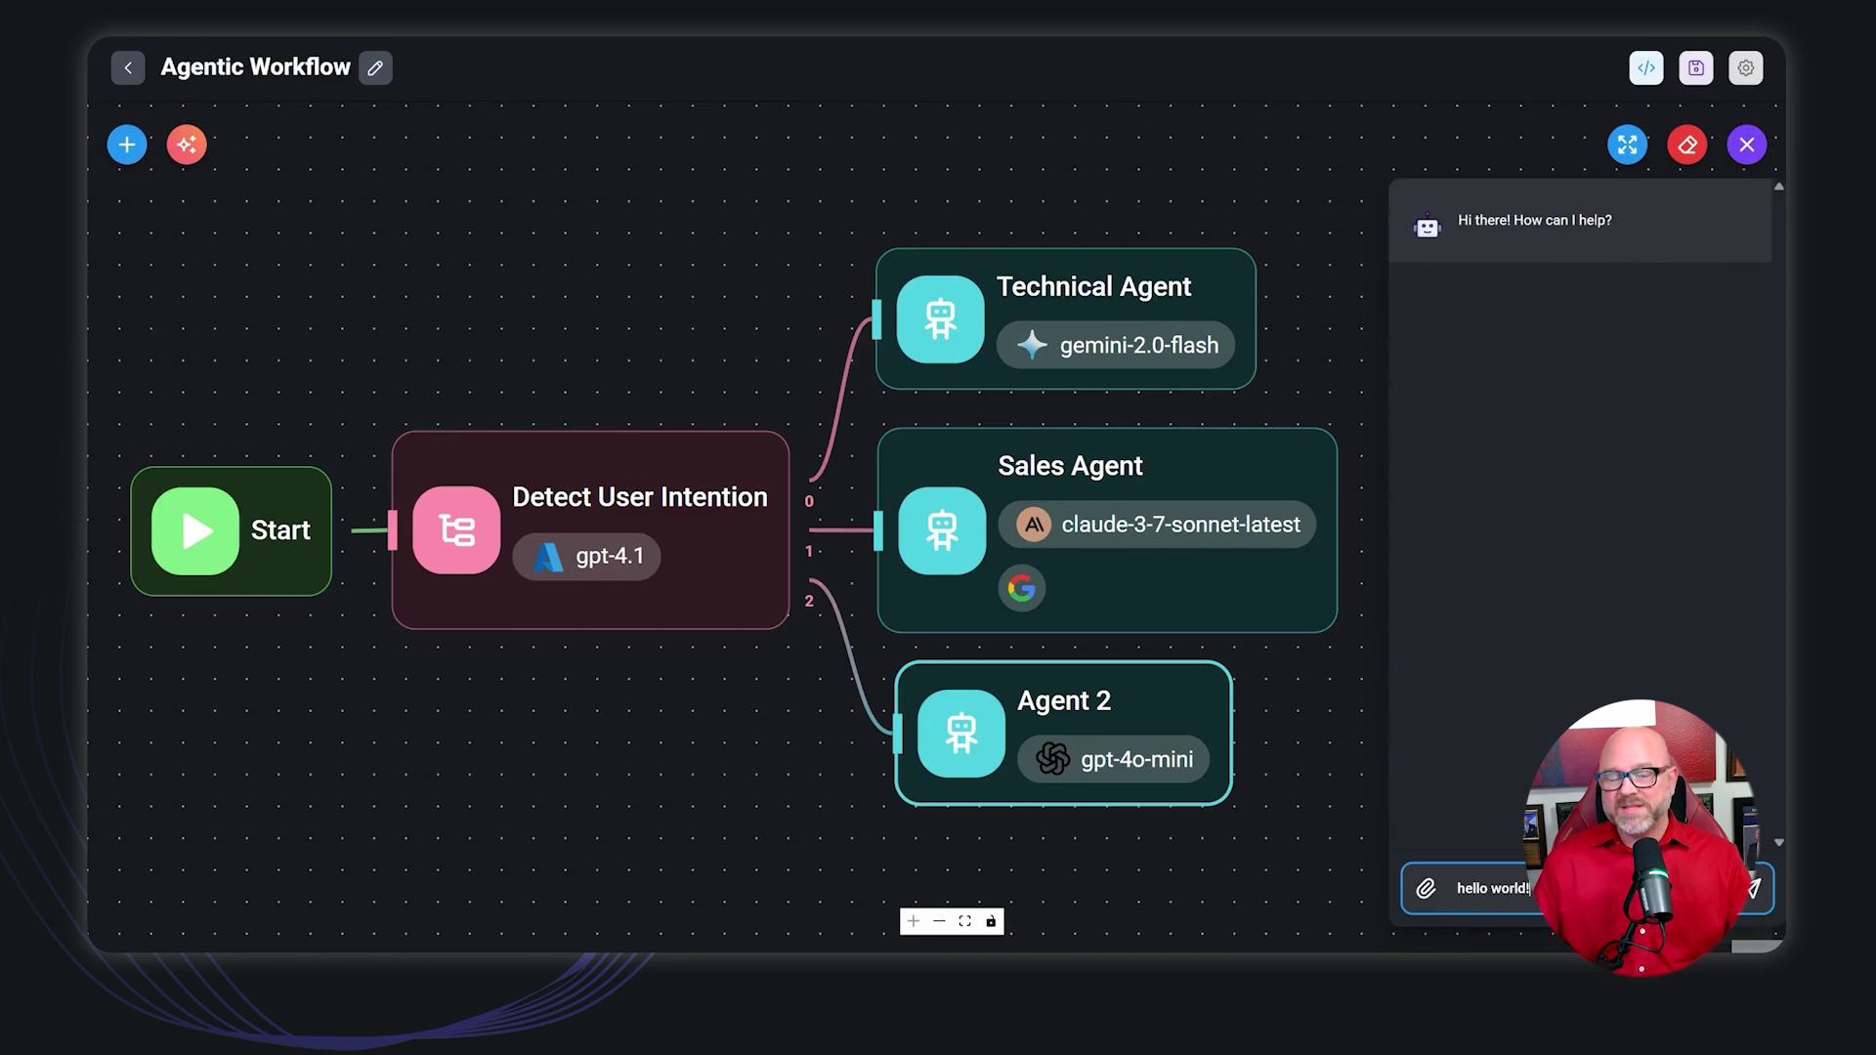
- Send the 'hello world!' test message to the Agentic Workflow
key(Return)
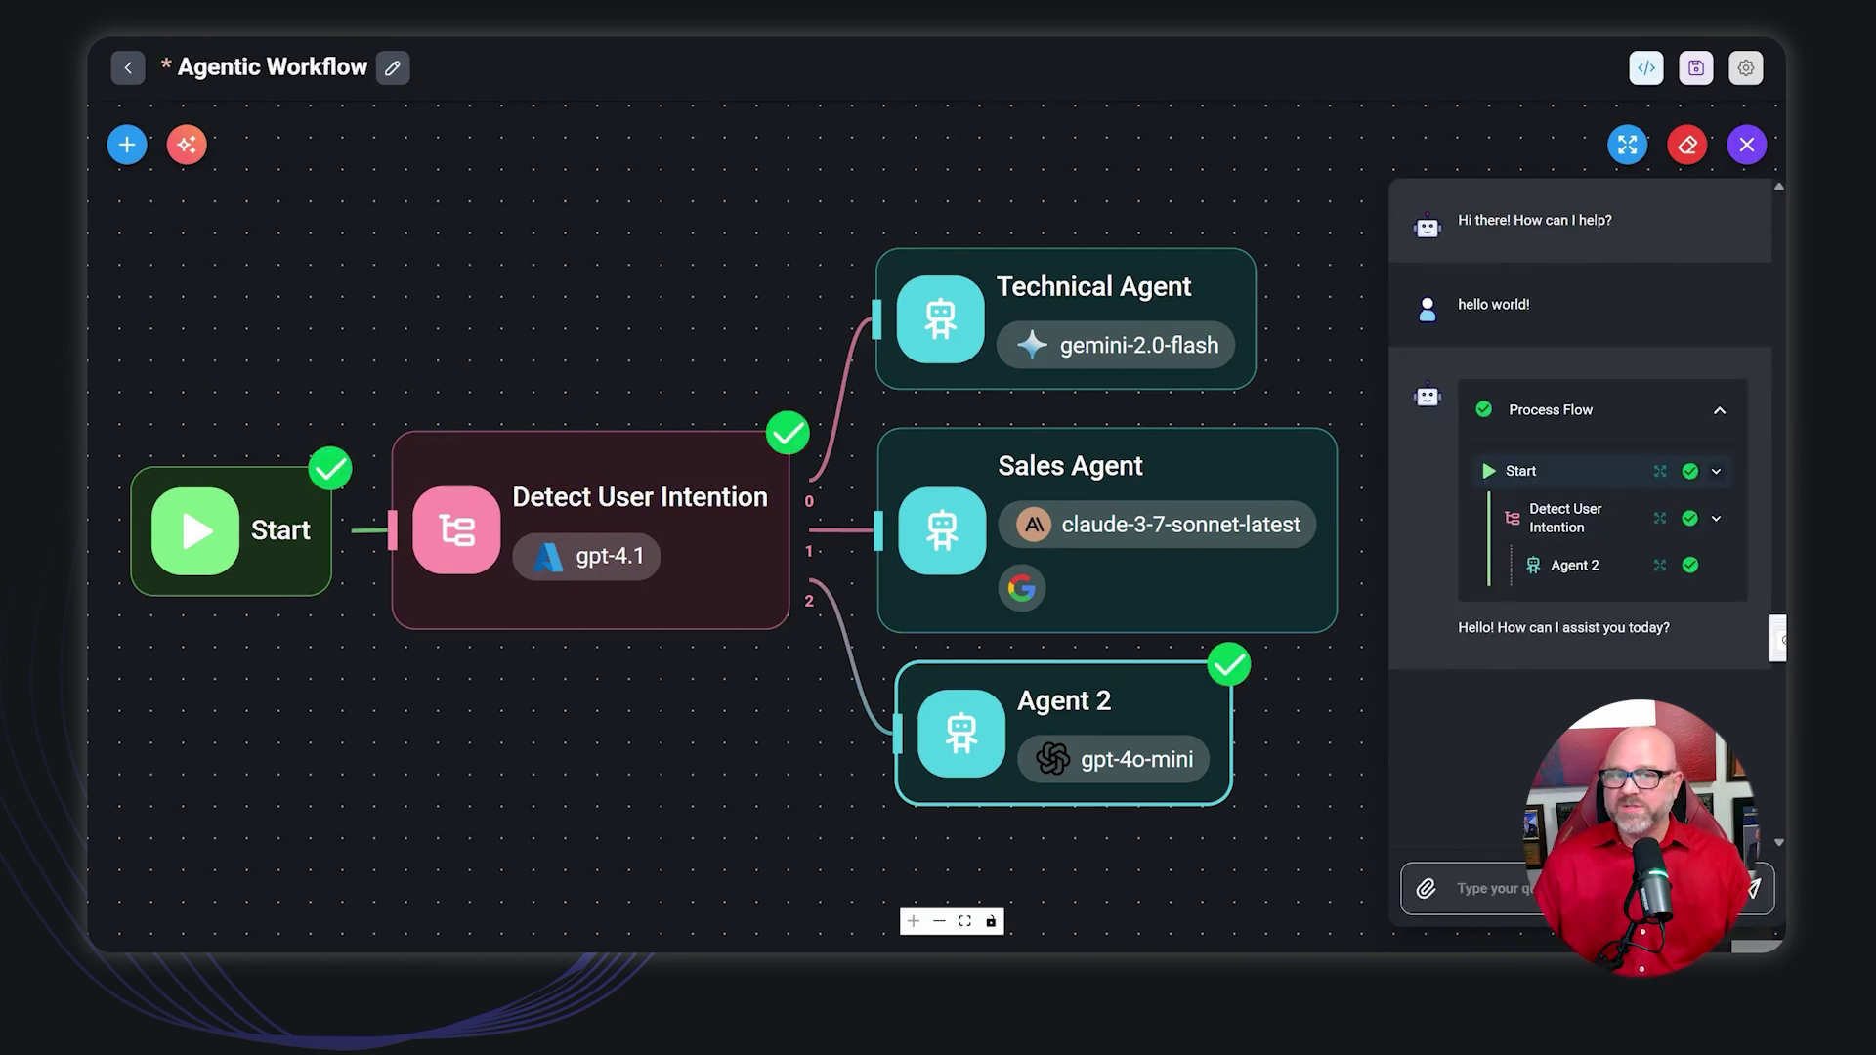
text(can you help)
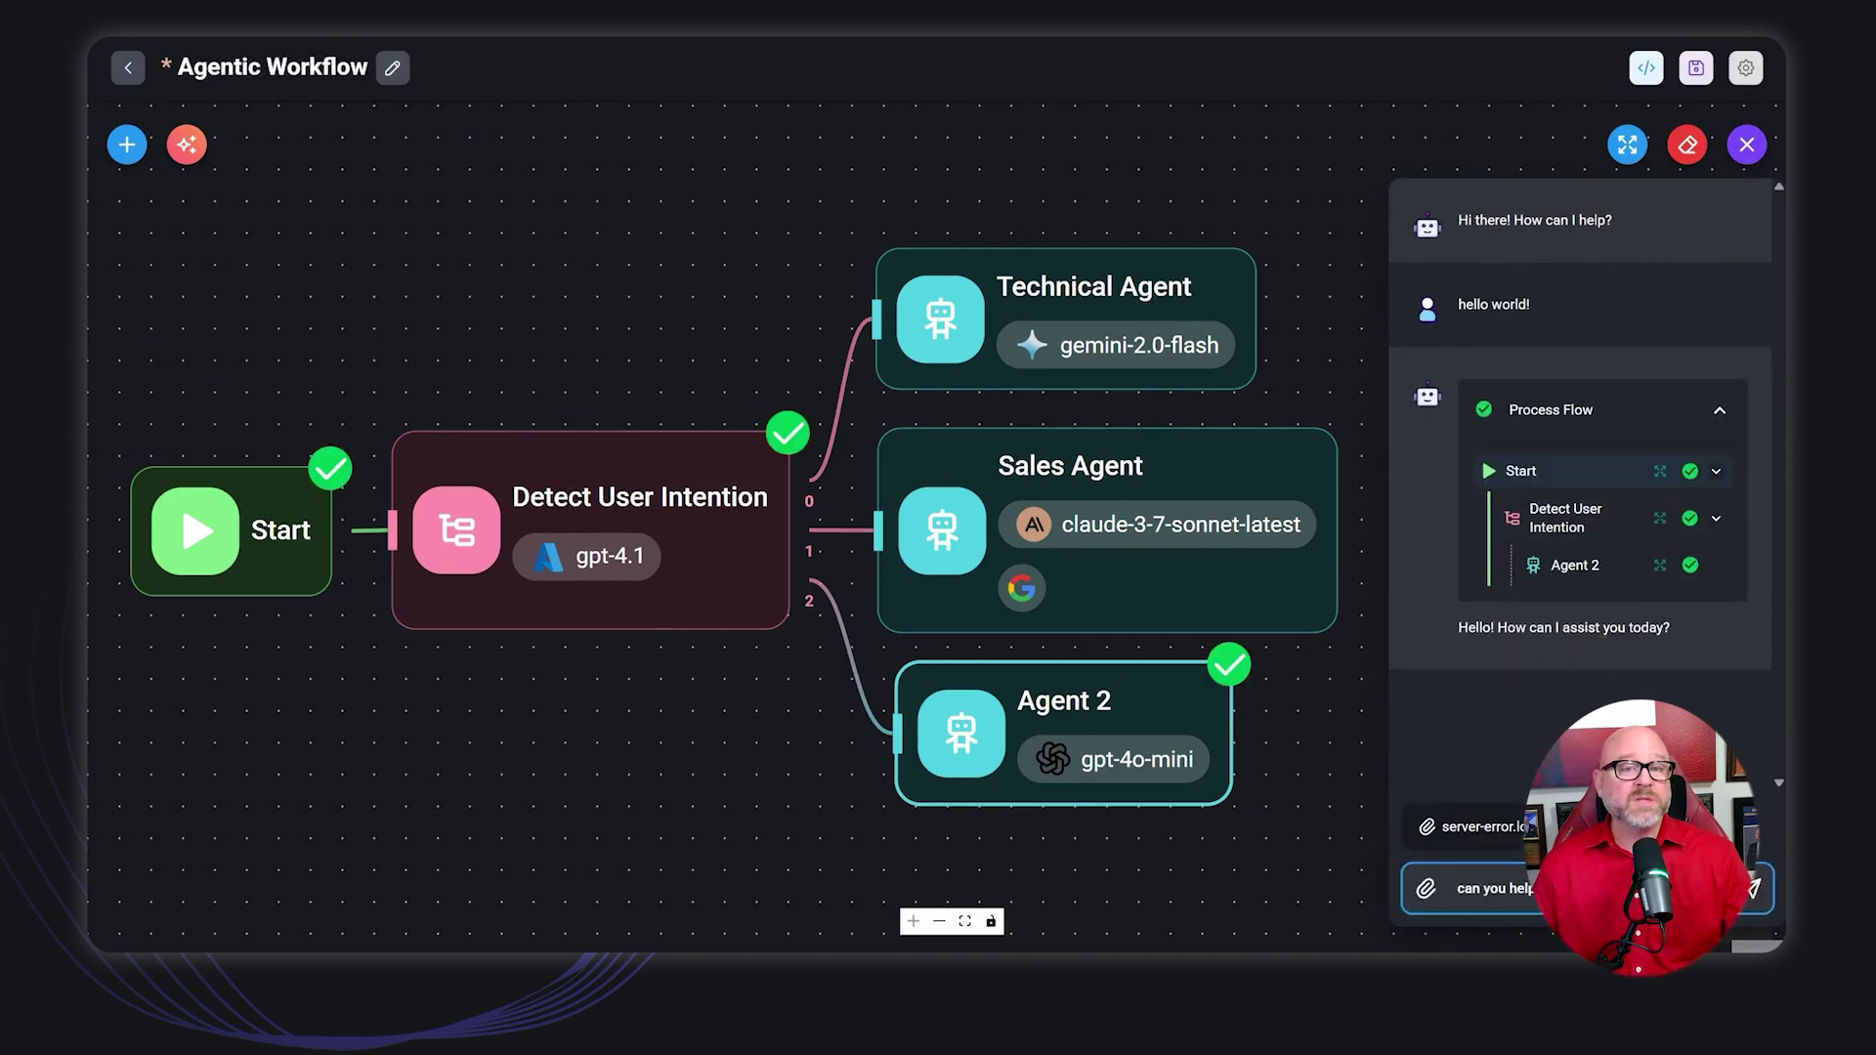
text(hello world!)
- Send the server-error.log question, resend 'hello world!', then send the error question again
key(Return)
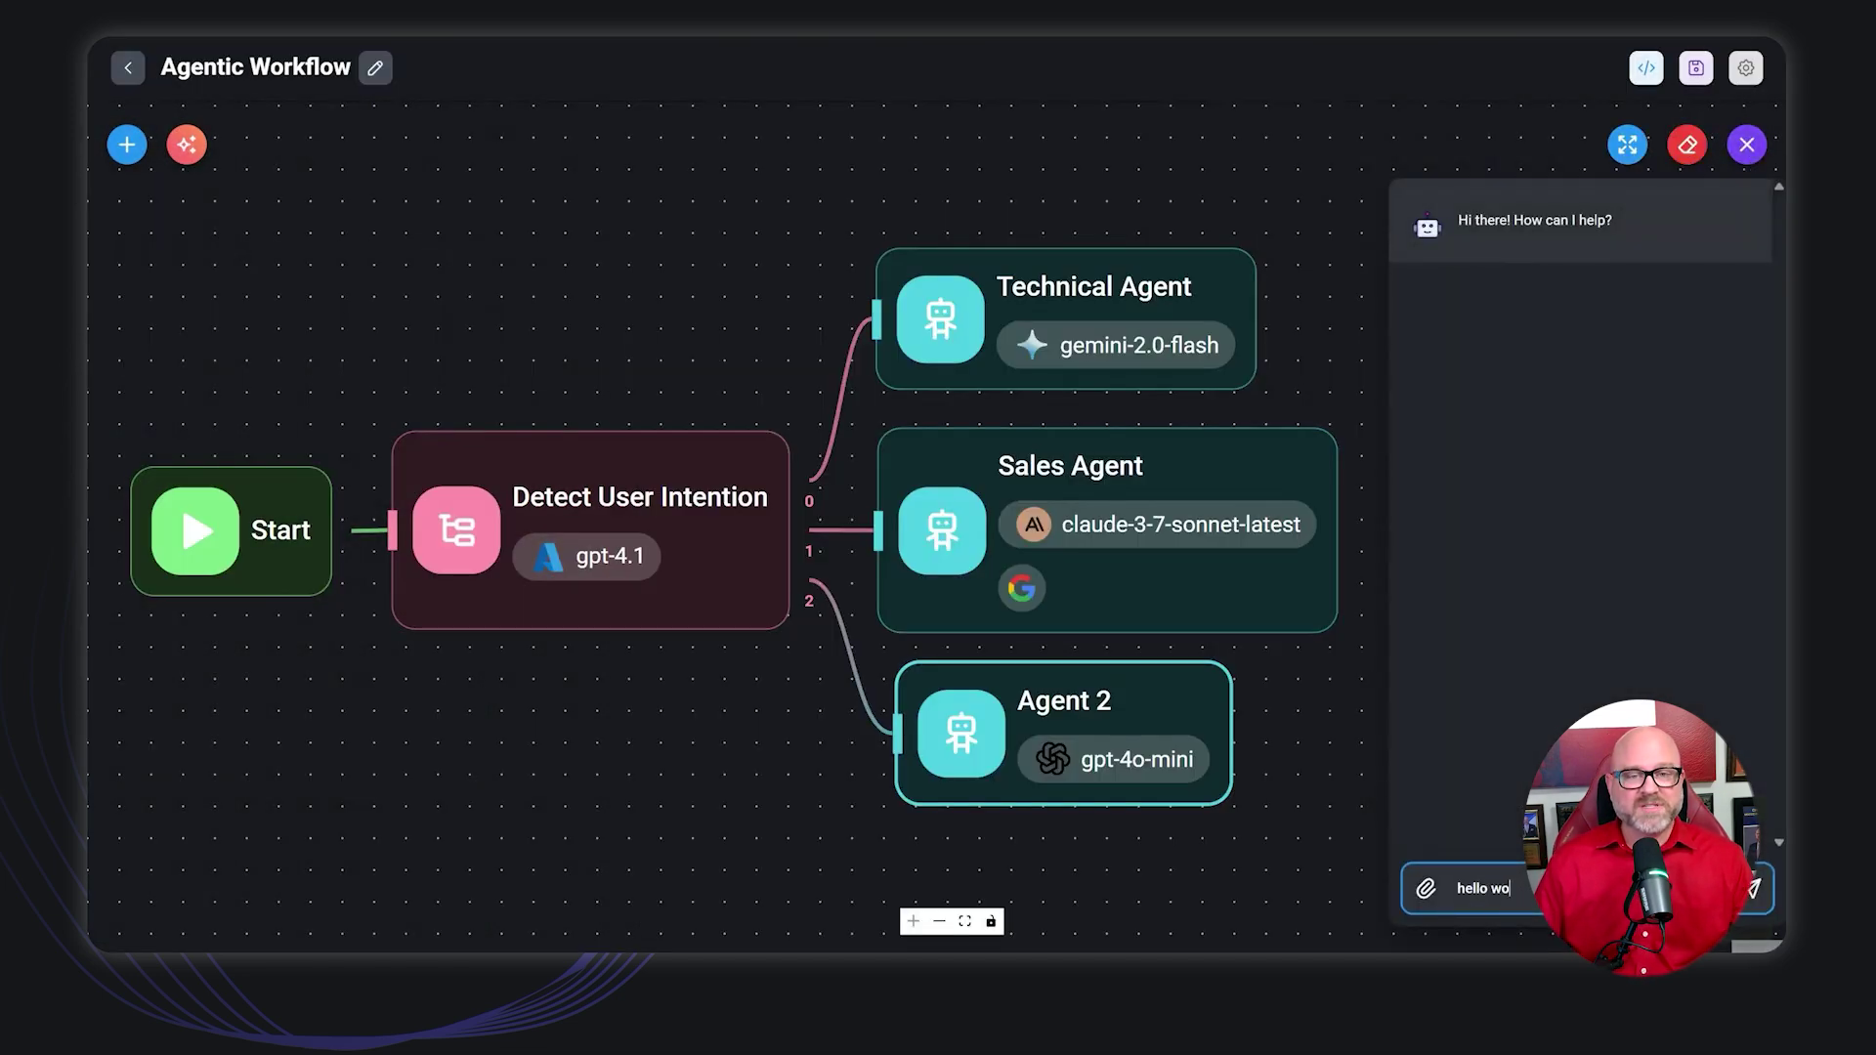
key(Return)
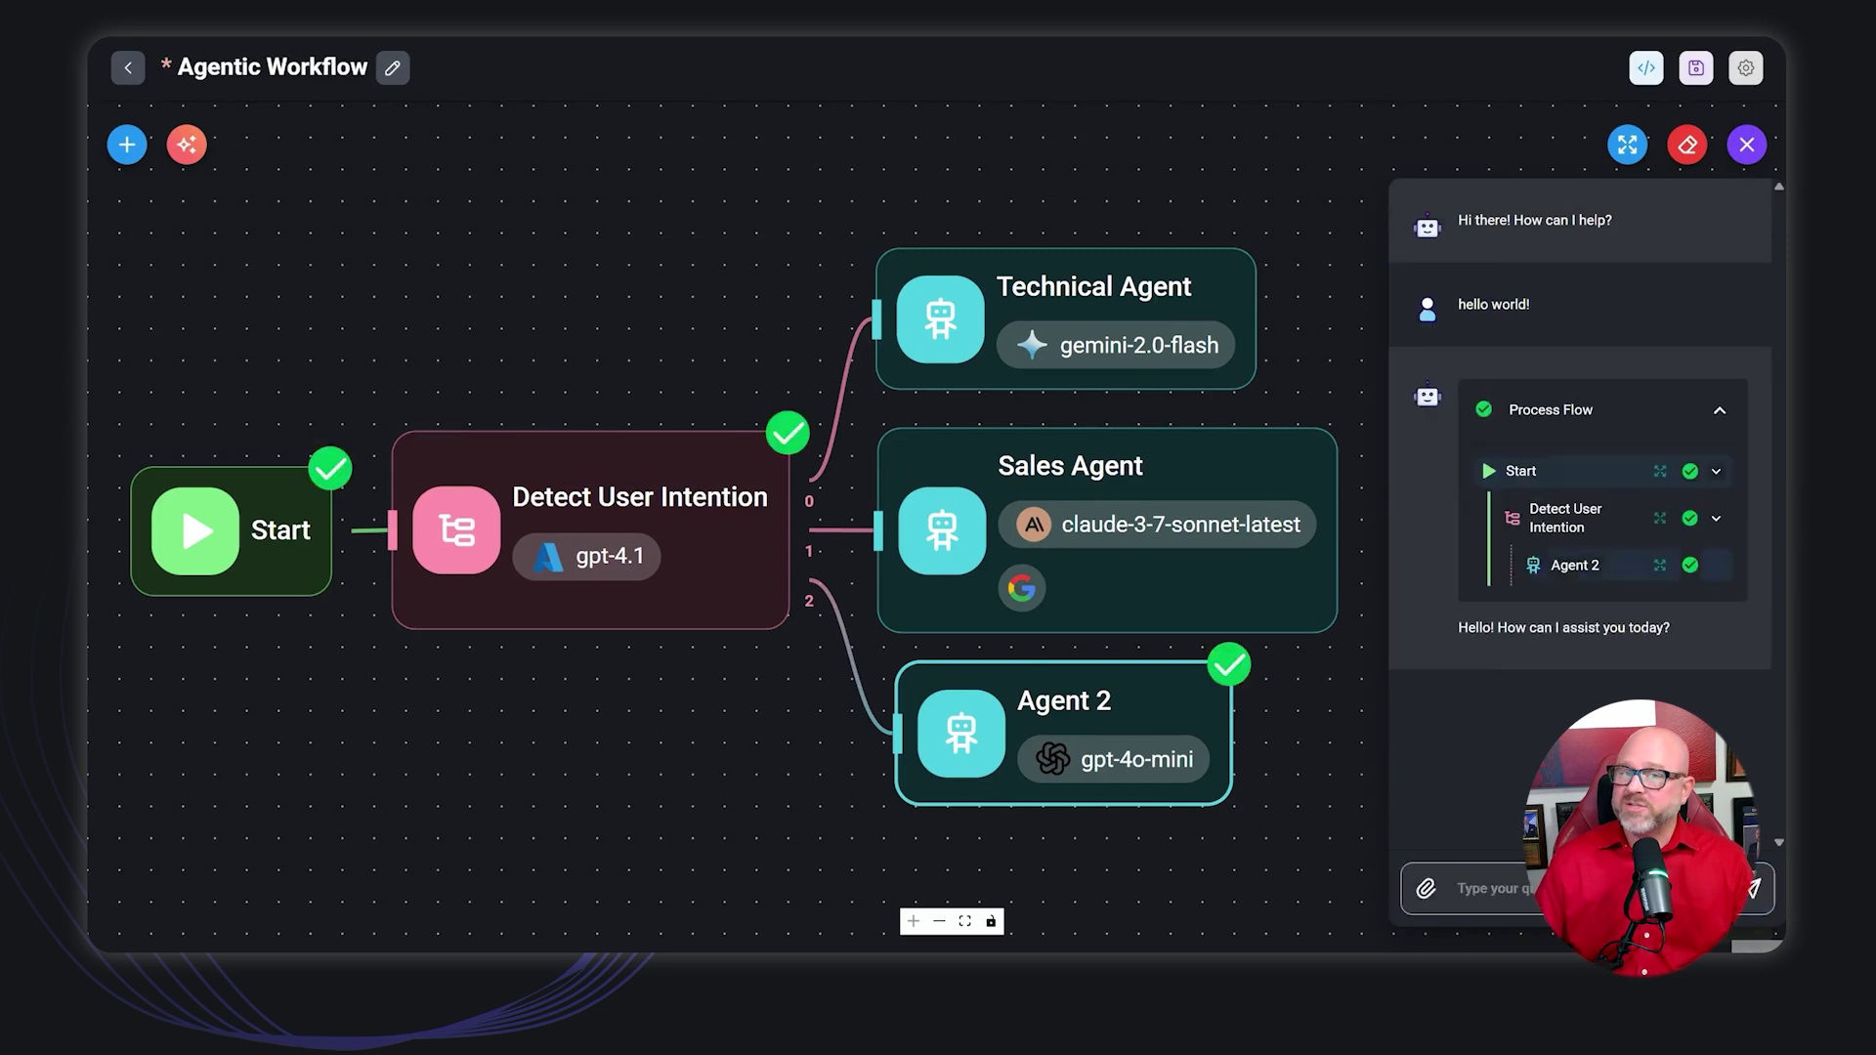
text(can you help)
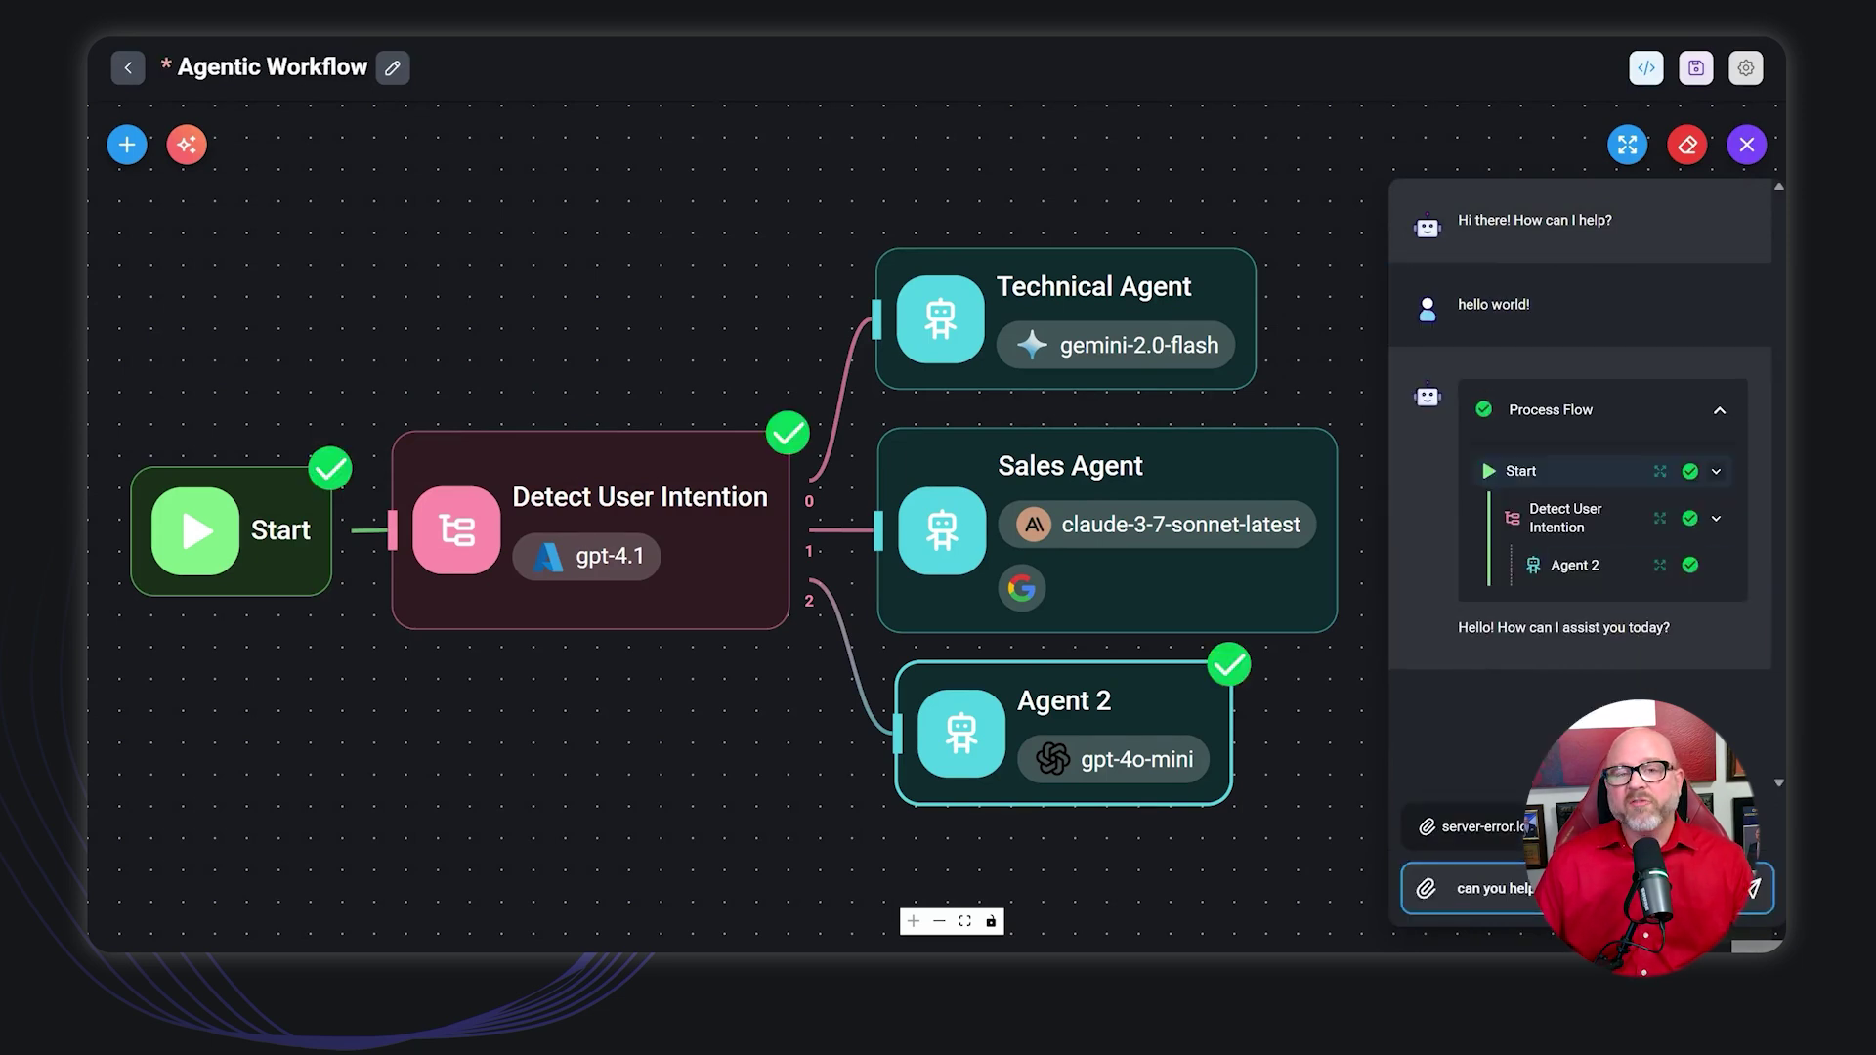
key(Return)
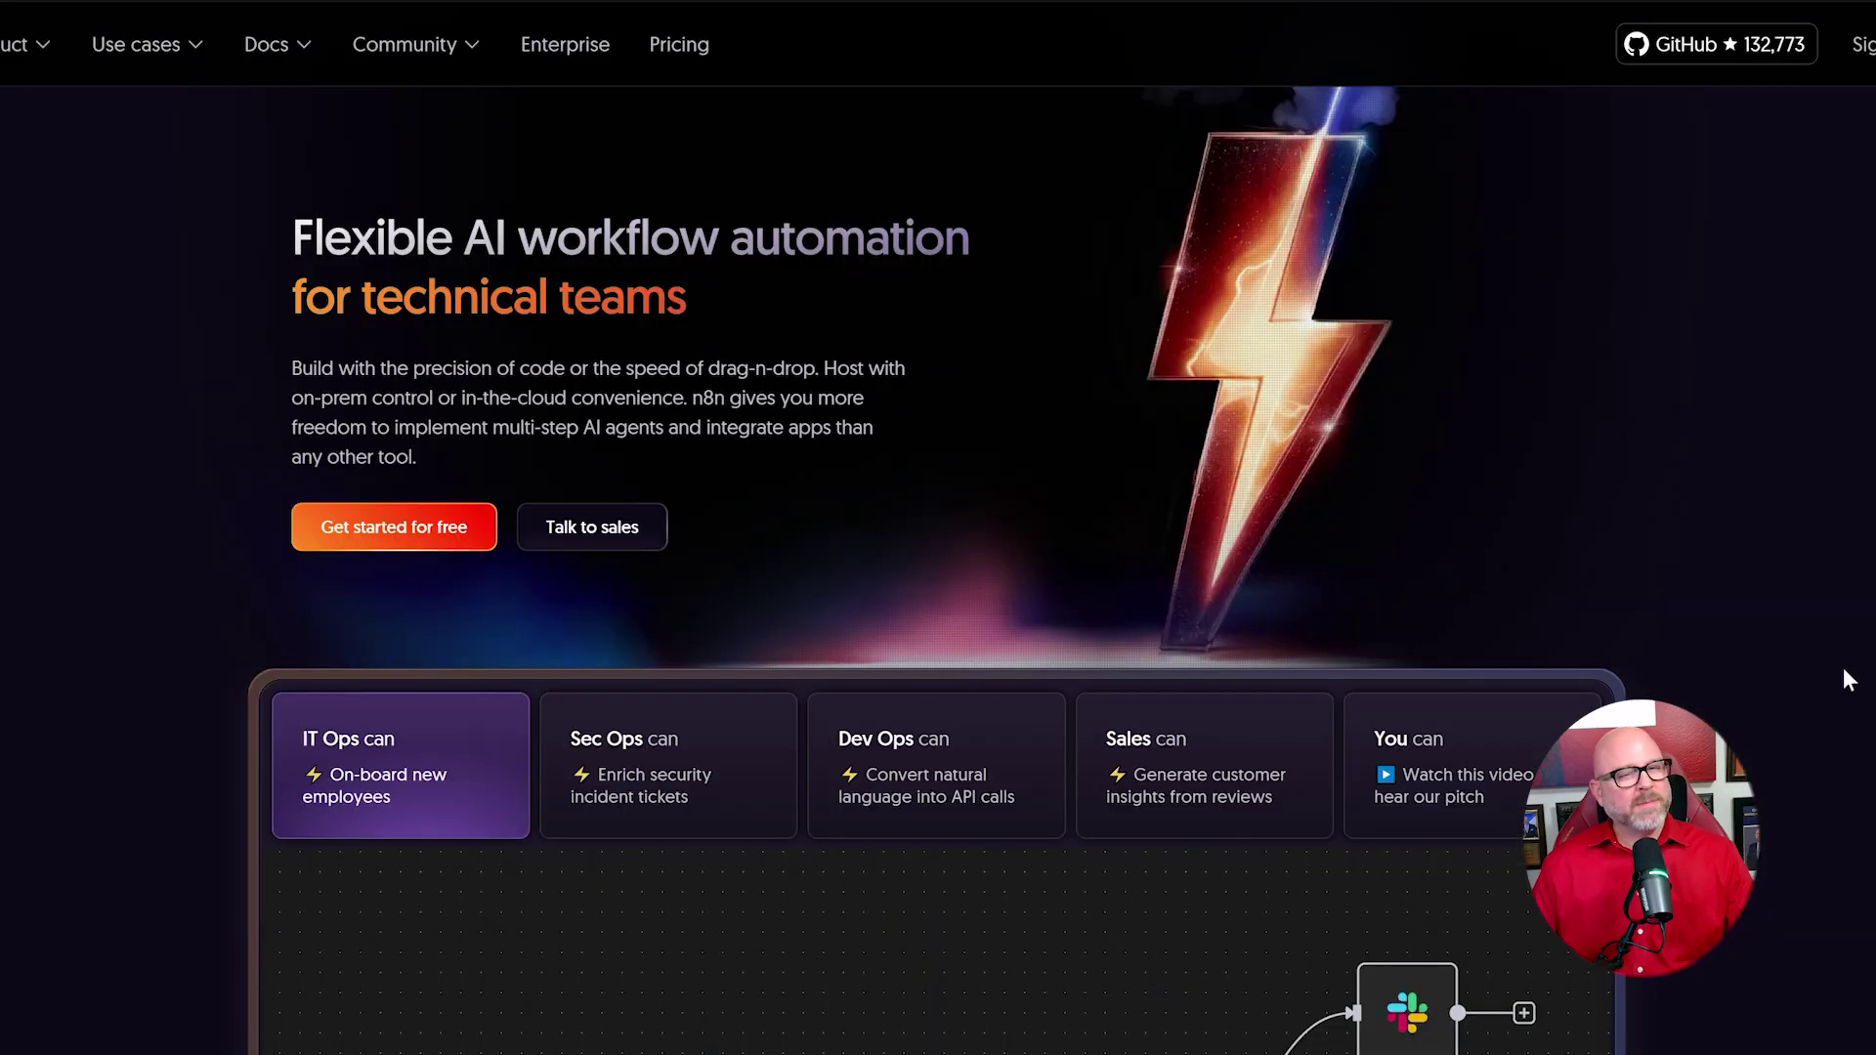
scroll(1823, 677, down, 2)
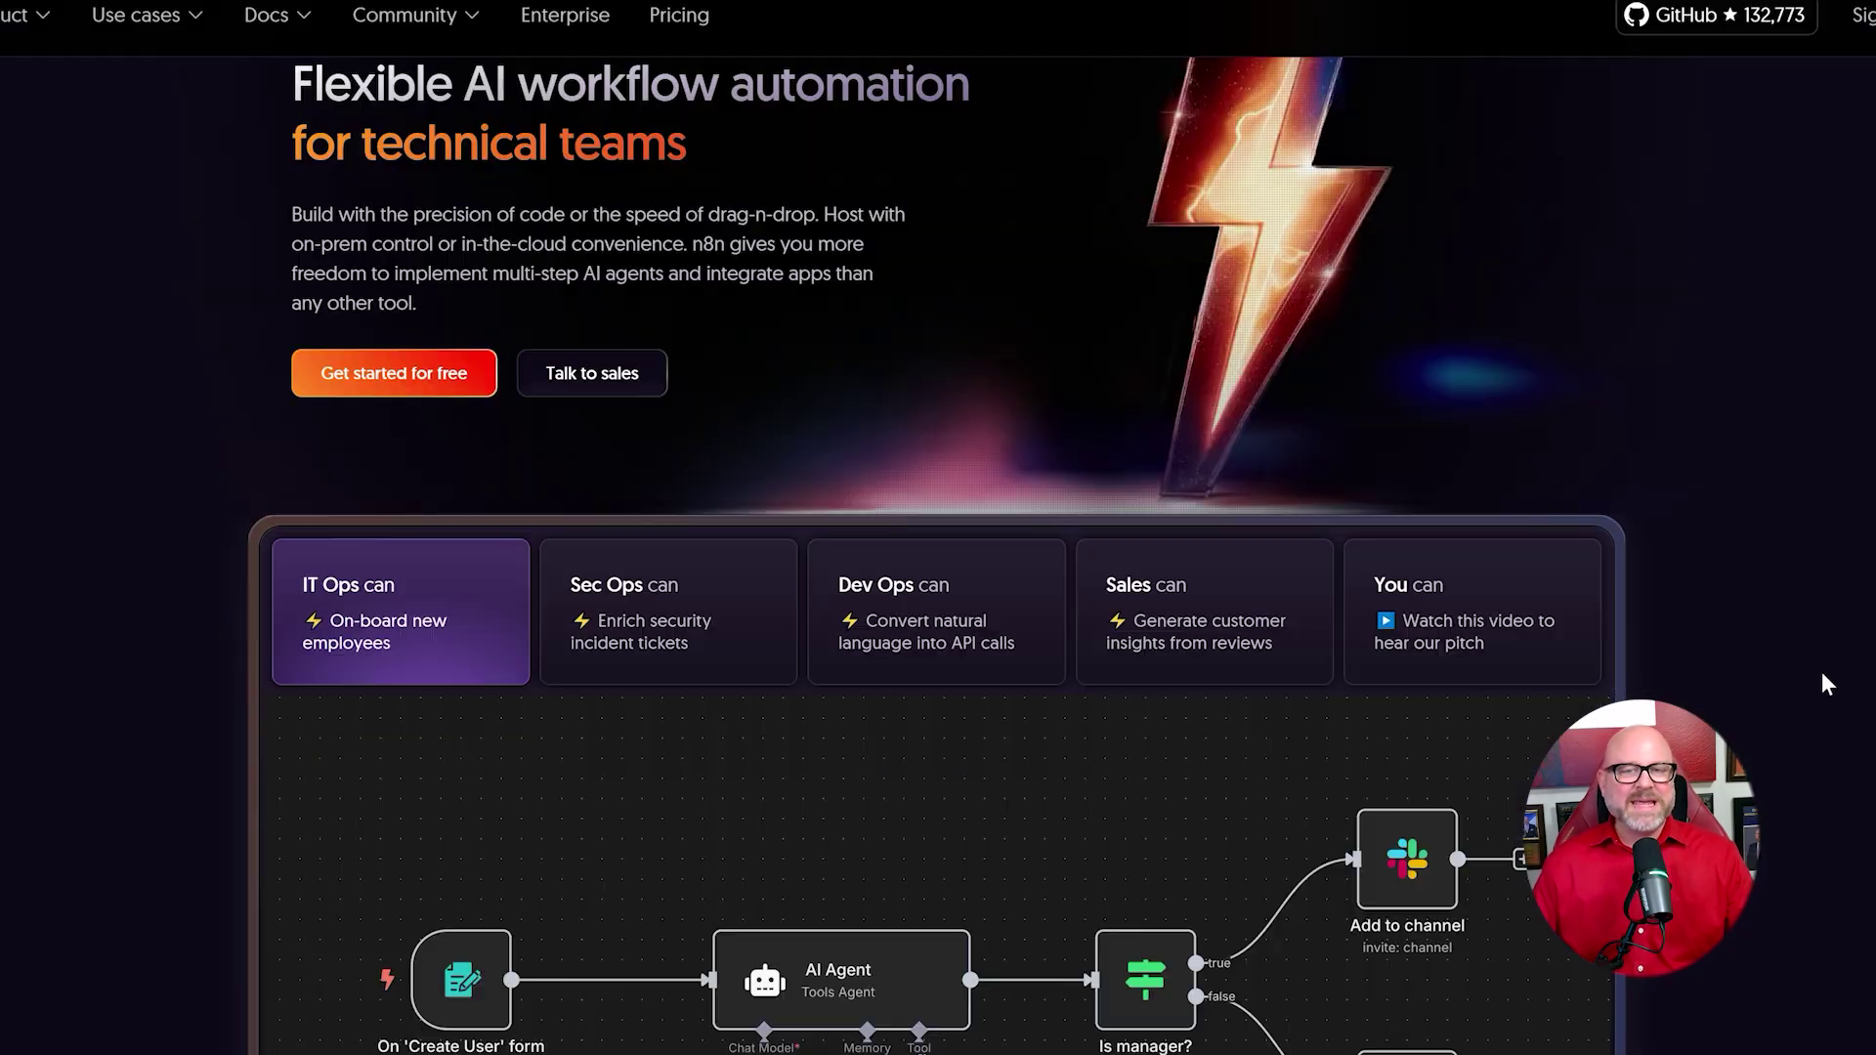
scroll(1823, 677, down, 2)
scroll(1824, 677, down, 2)
scroll(1823, 672, down, 2)
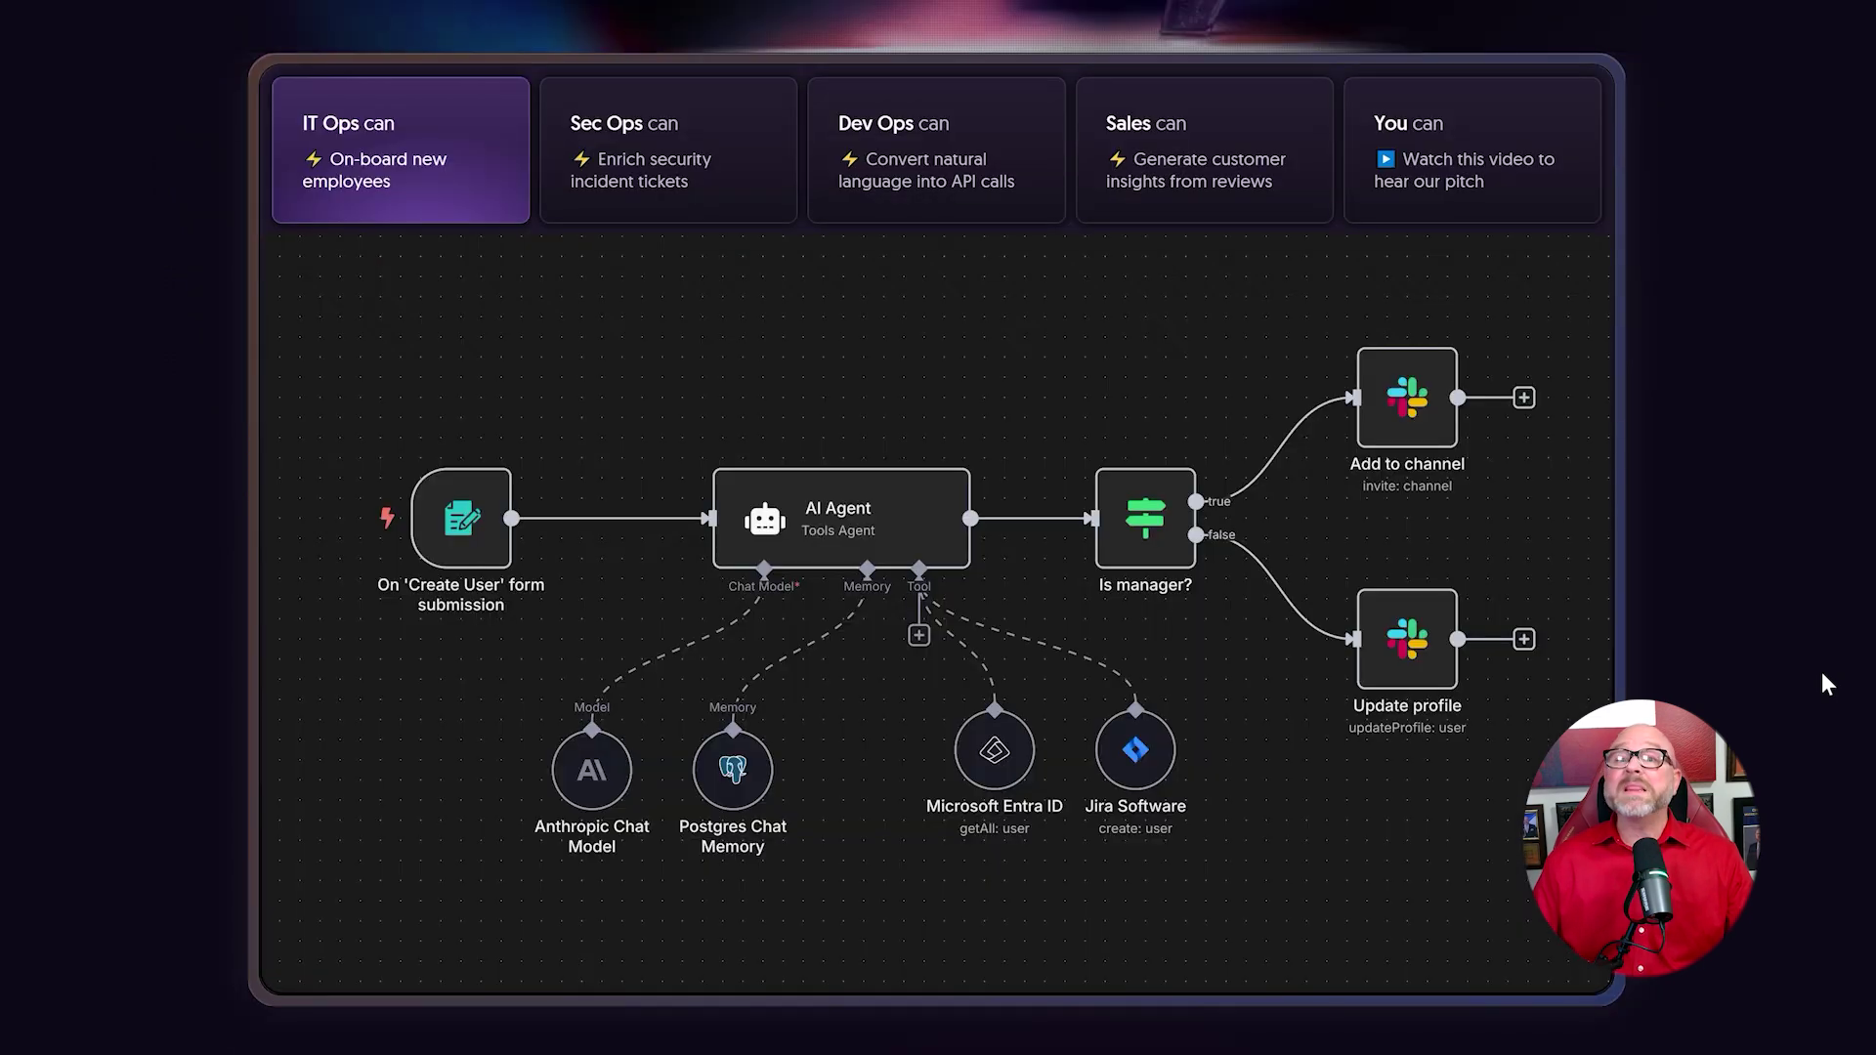
scroll(1822, 672, down, 3)
scroll(1819, 674, down, 4)
scroll(1823, 685, down, 5)
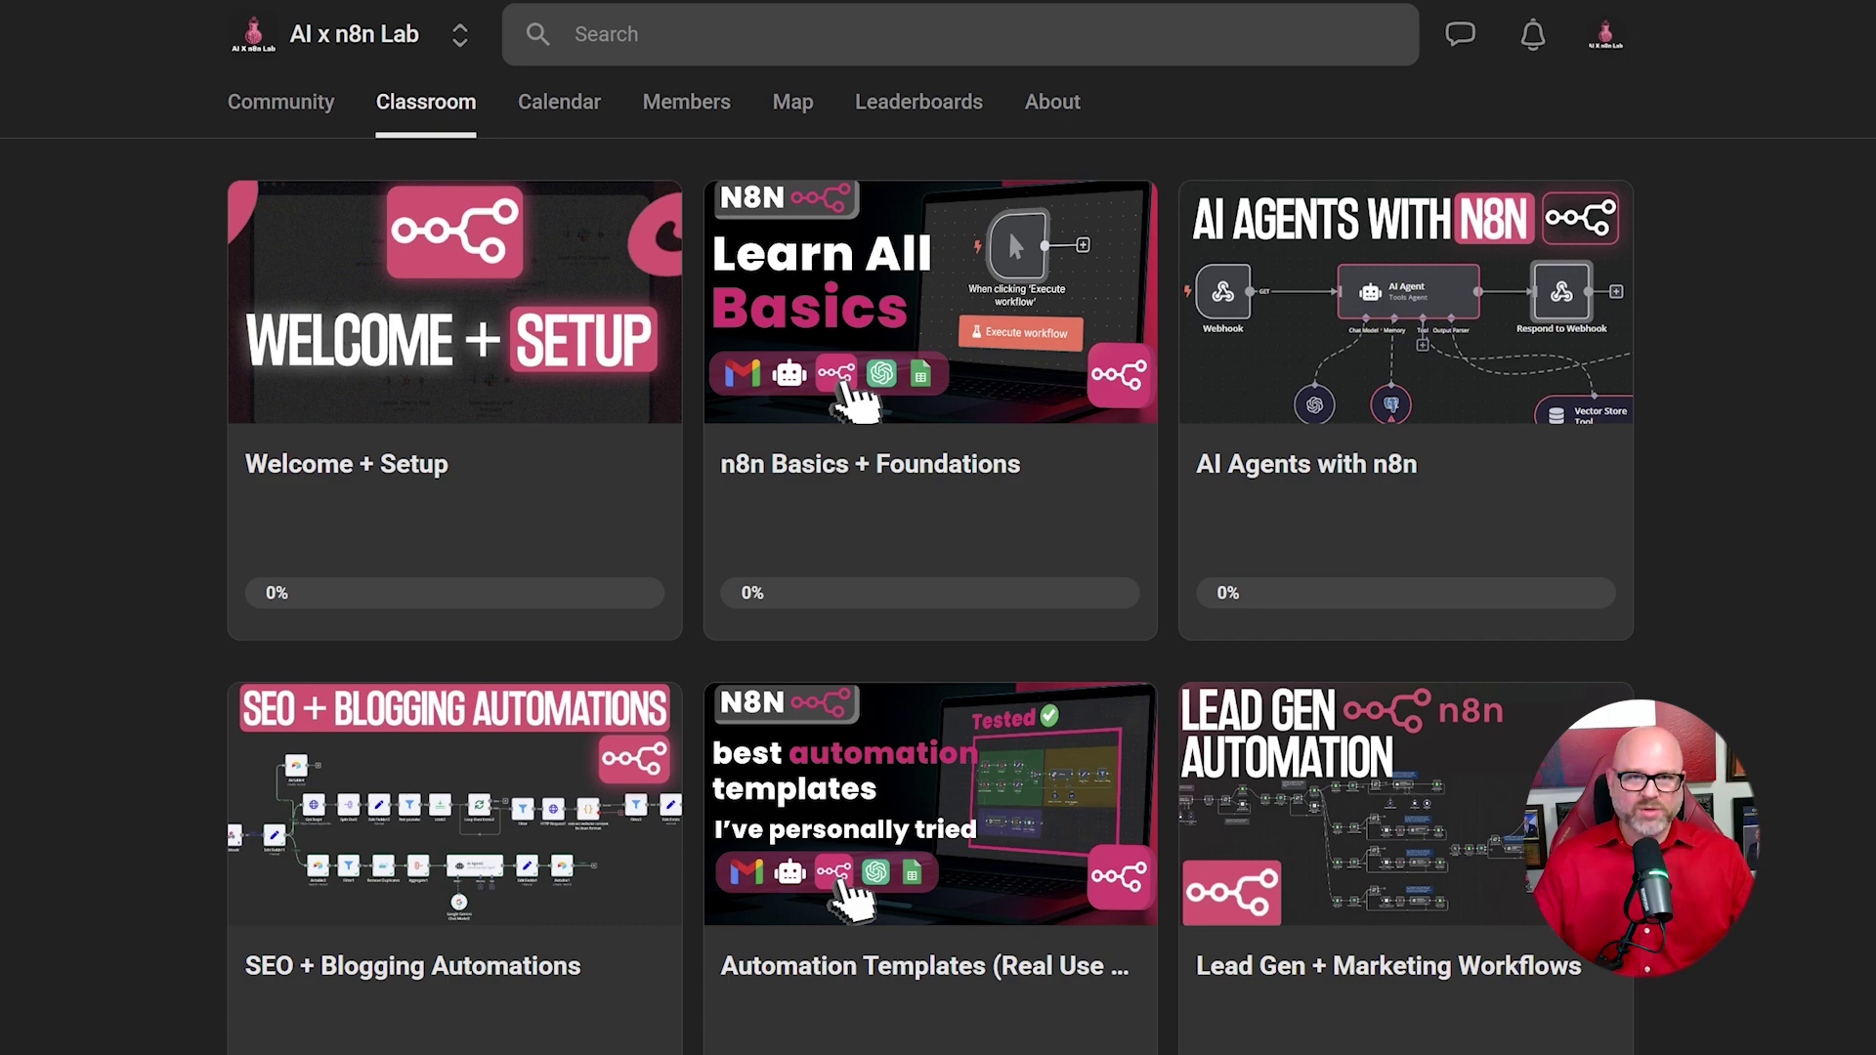
scroll(1857, 342, down, 3)
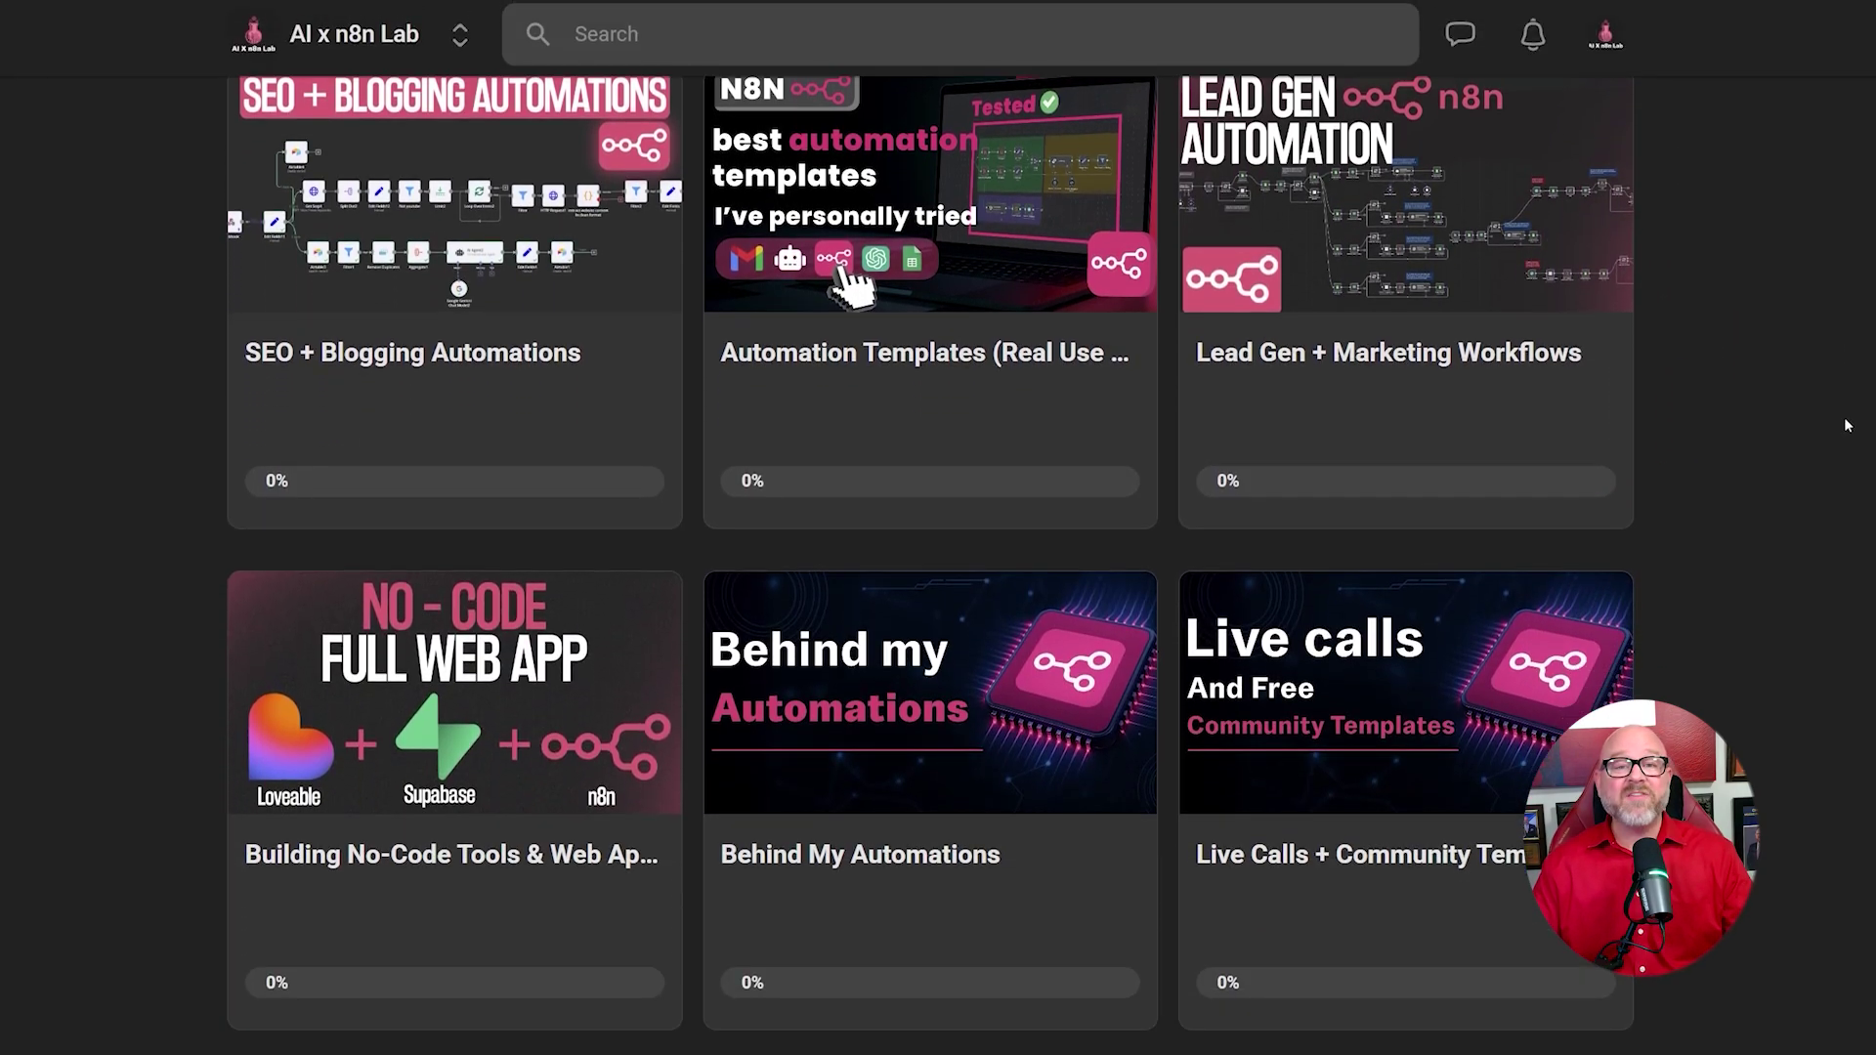
scroll(1832, 381, up, 5)
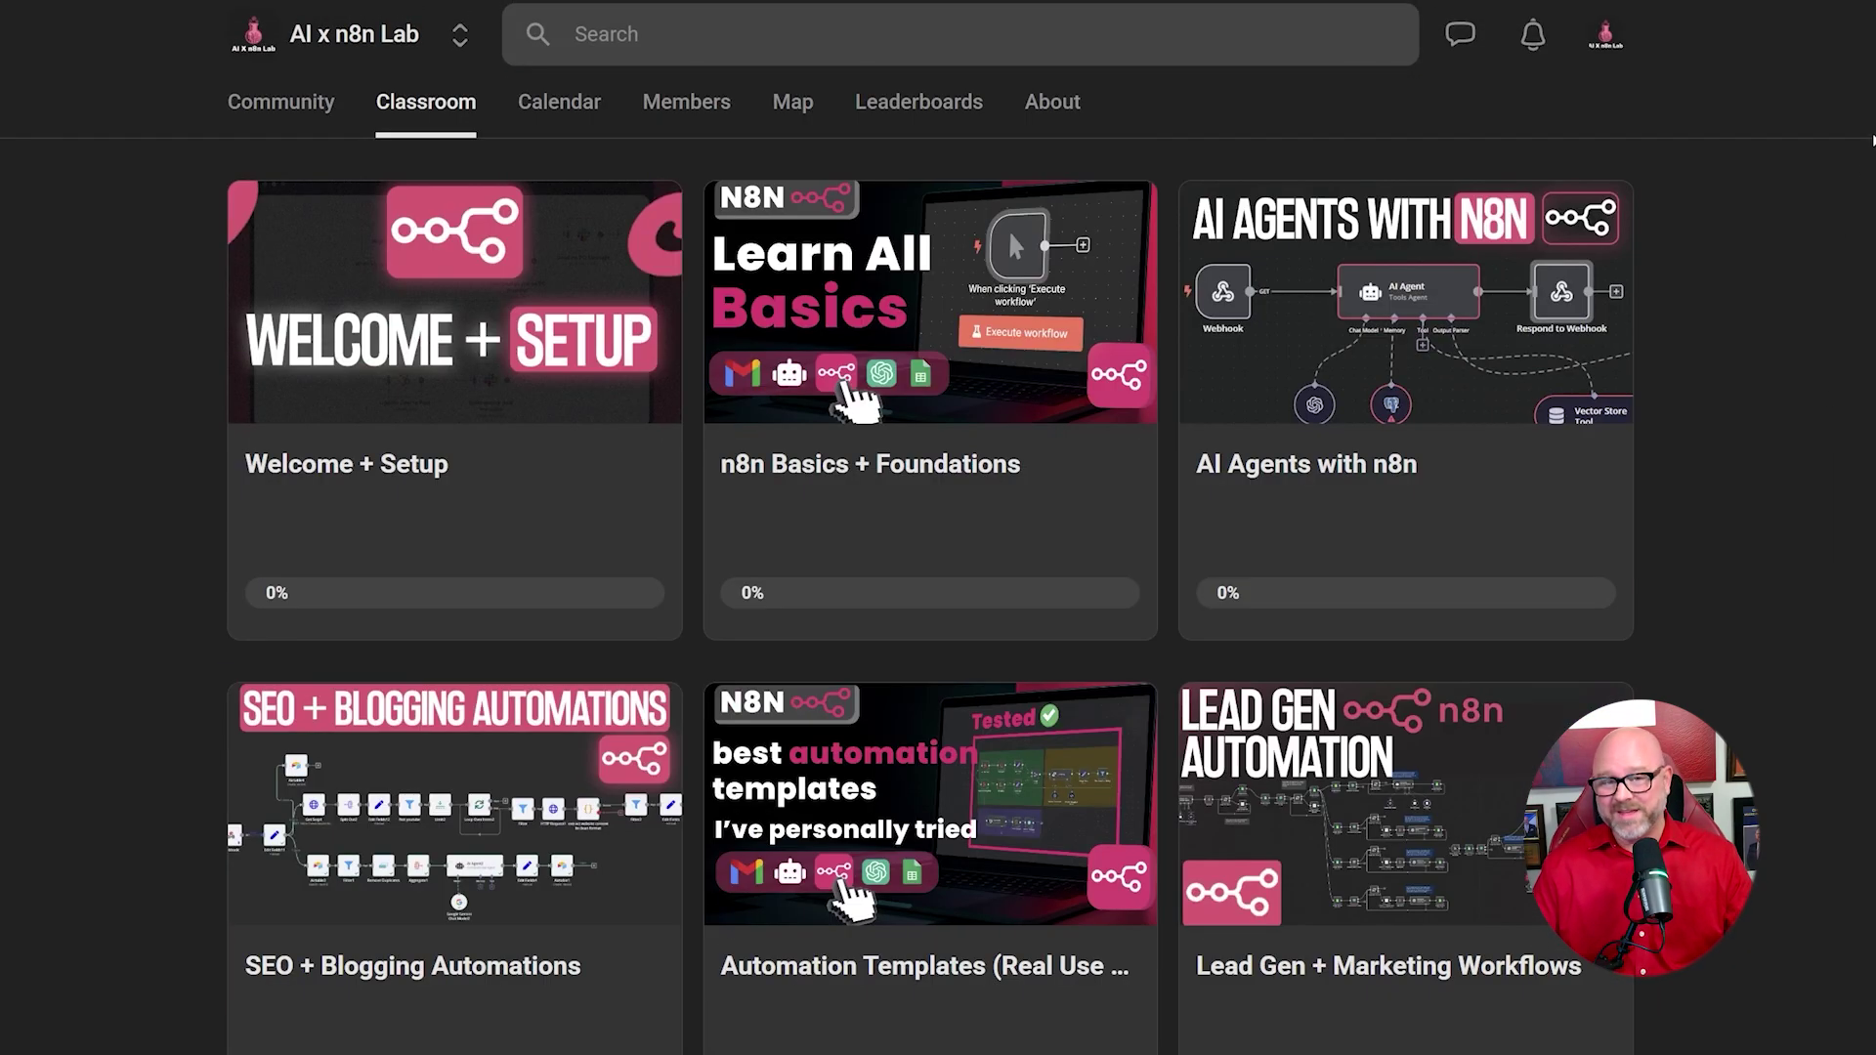
scroll(1871, 219, down, 2)
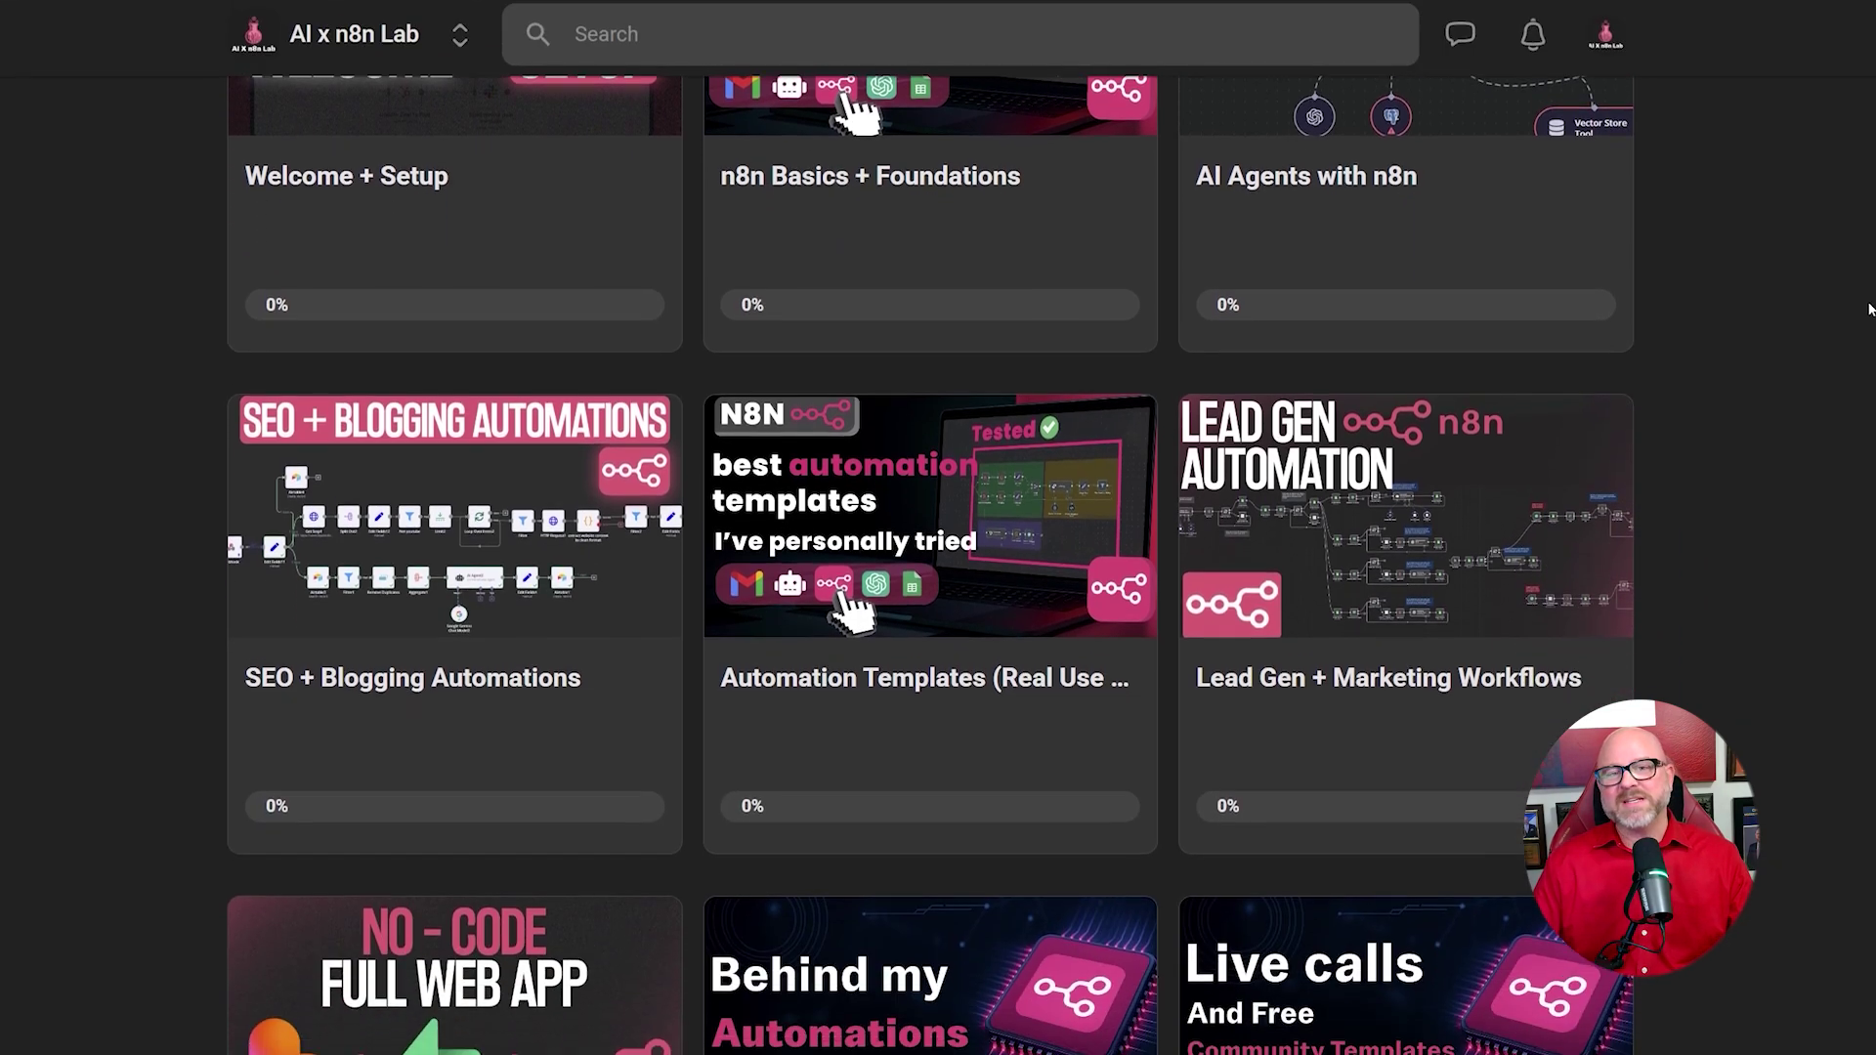
scroll(1870, 352, down, 3)
scroll(1847, 542, up, 5)
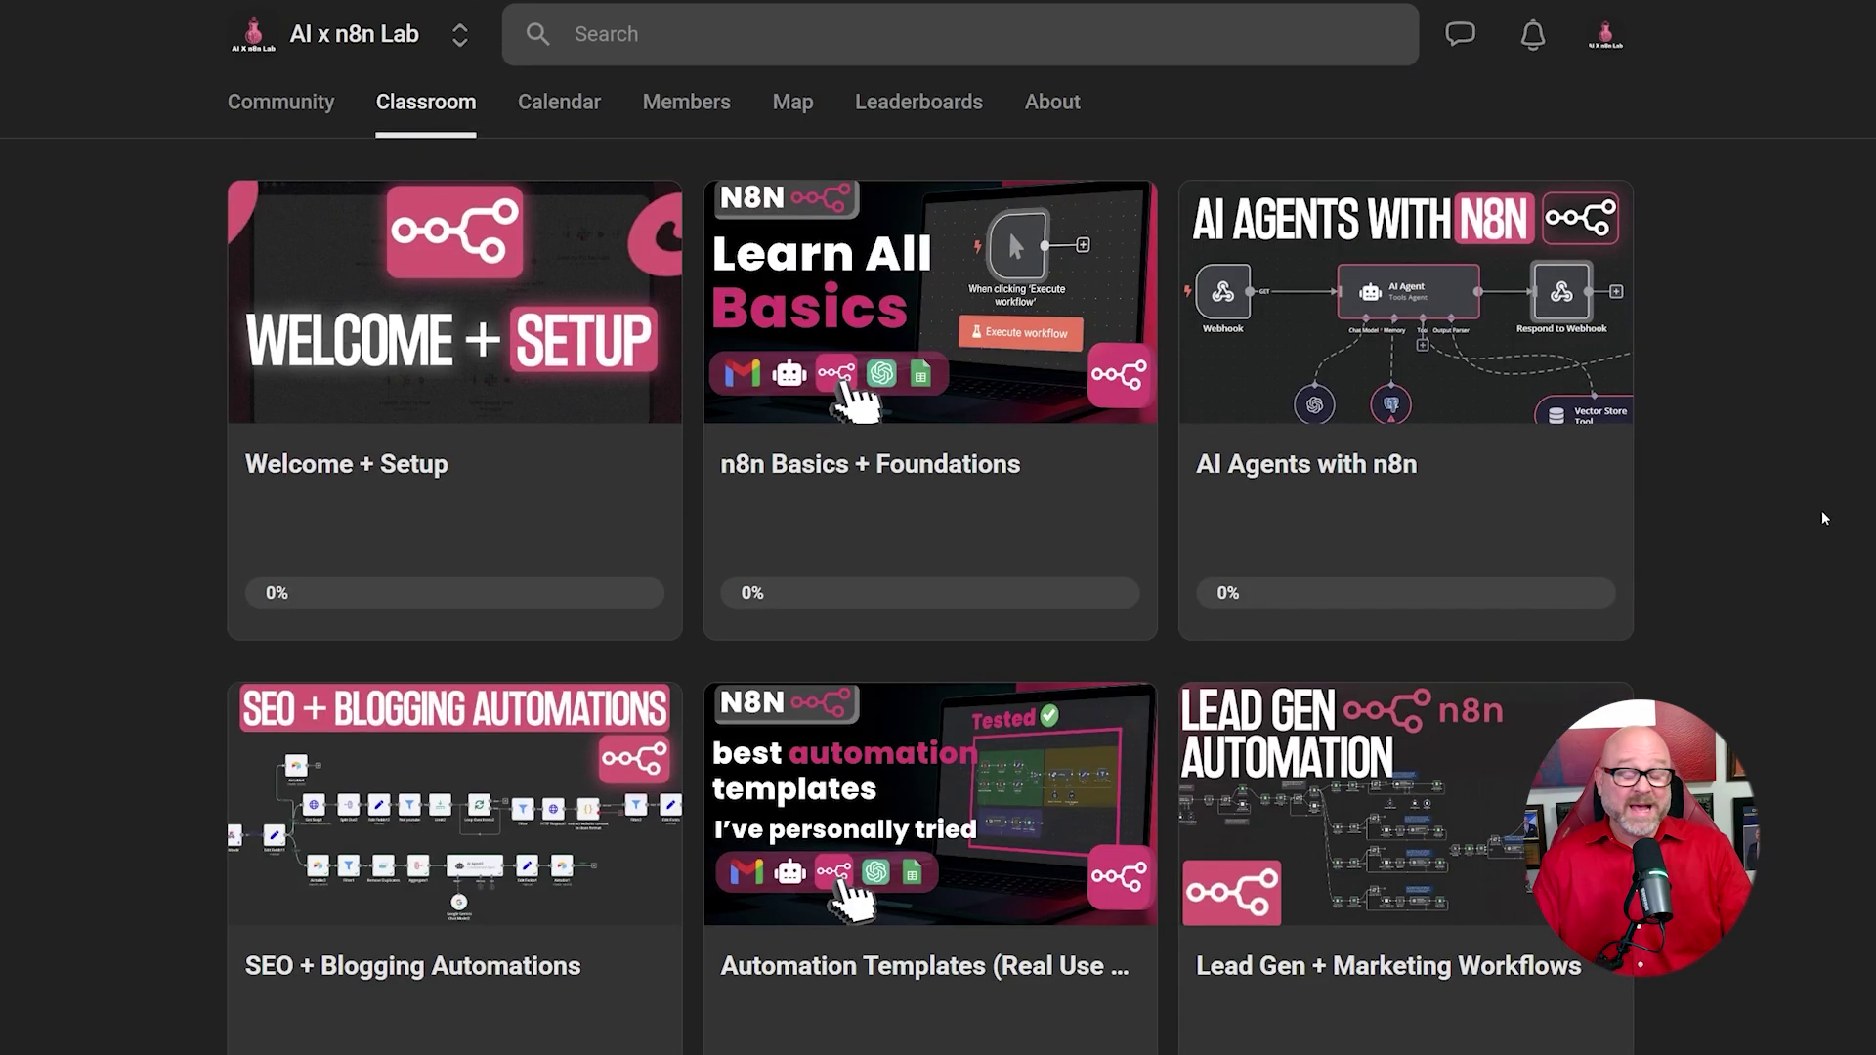